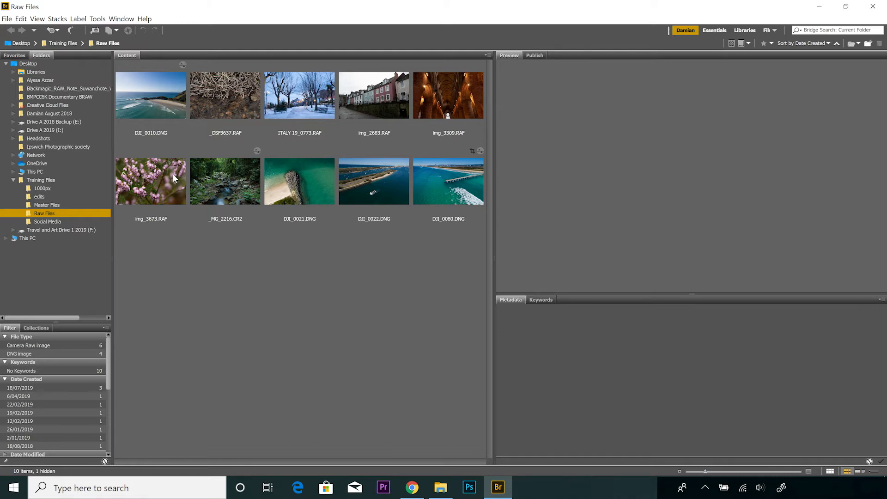
Step: Open the photos img_3673.RAF, _MG_2216.CR2 and DJI_0021.DNG together in Camera Raw
{"action": "left_click", "coordinate": [173, 173]}
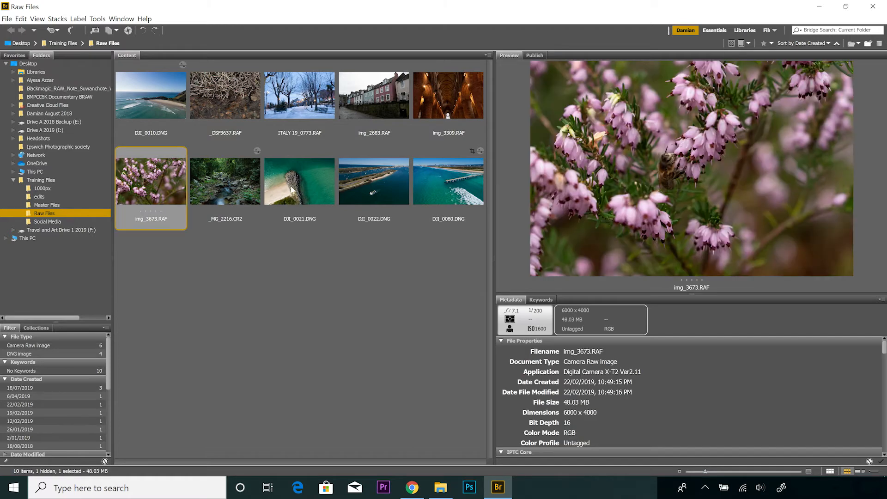
{"action": "left_click", "coordinate": [296, 192], "text": "shift"}
{"action": "right_click", "coordinate": [296, 189]}
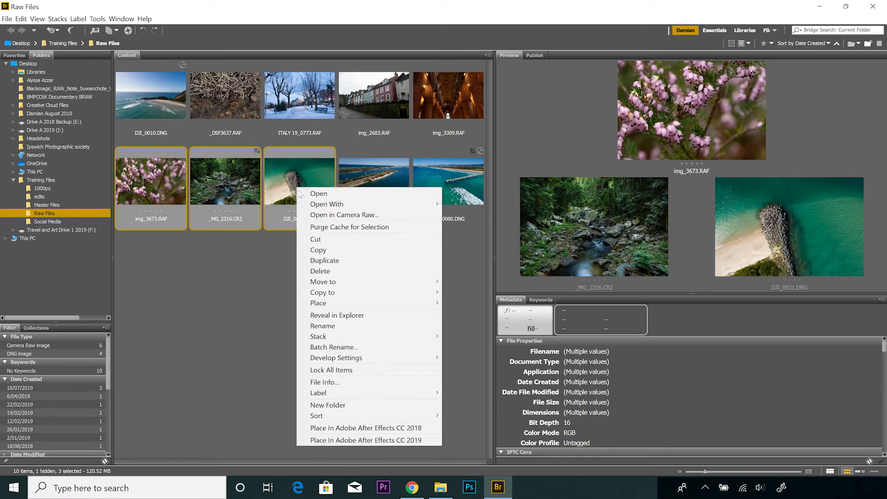
{"action": "left_click", "coordinate": [317, 215]}
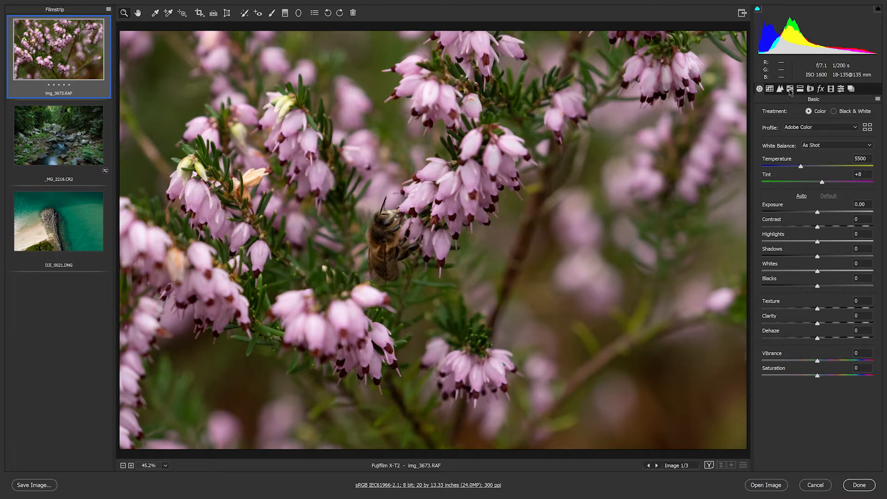
Step: In the HSL Adjustments, try both extremes of the flower photo's Greens hue and set it to +12
{"action": "left_click", "coordinate": [790, 89]}
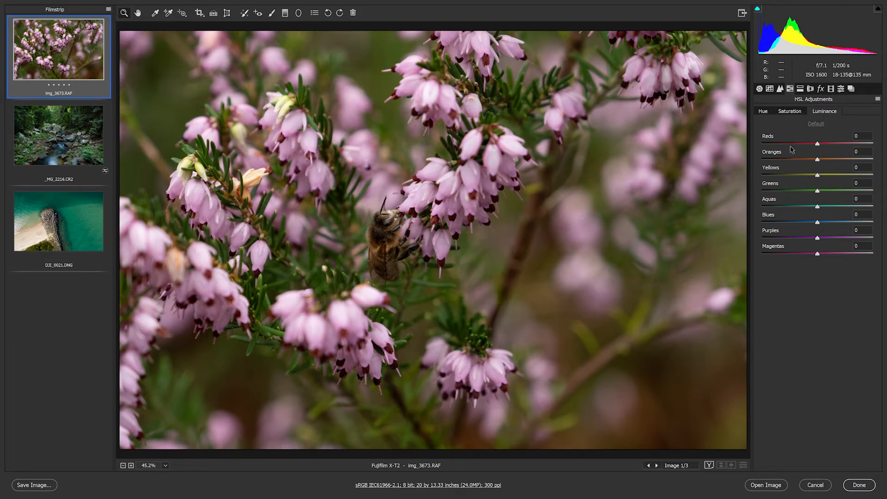
{"action": "left_click", "coordinate": [763, 112]}
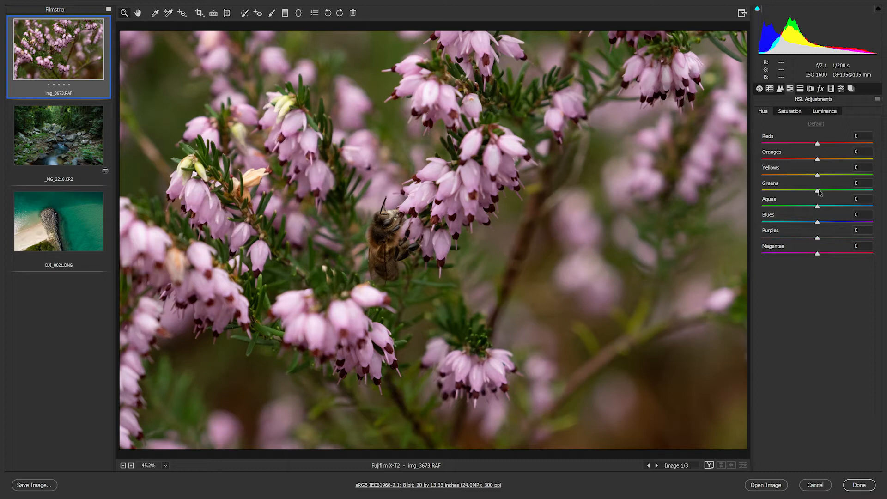
{"action": "left_click_drag", "start_coordinate": [817, 190], "coordinate": [765, 192]}
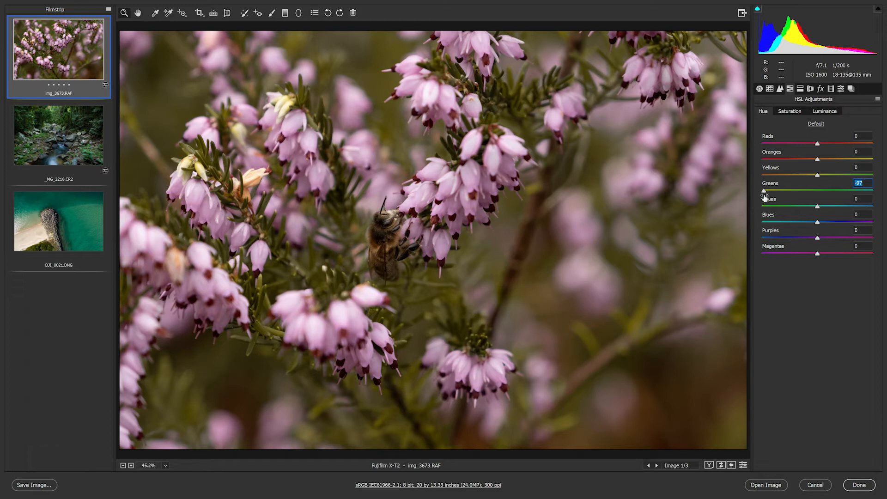
{"action": "left_click_drag", "start_coordinate": [764, 191], "coordinate": [872, 191]}
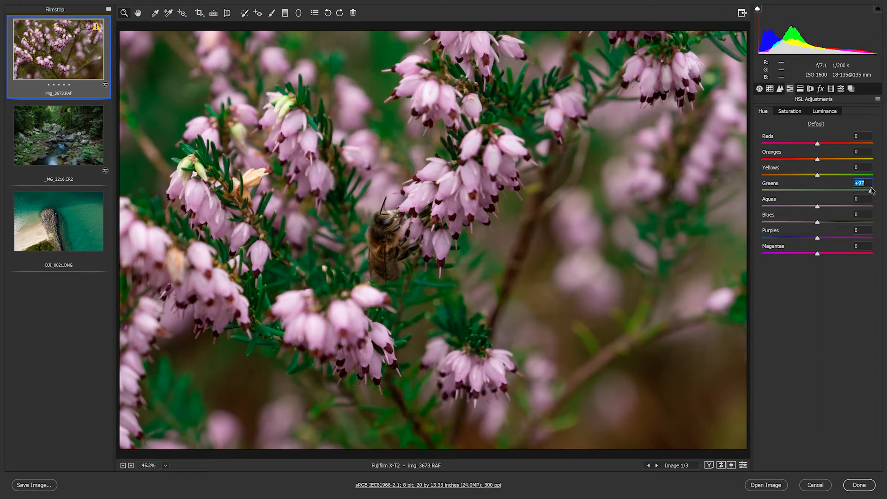
{"action": "left_click_drag", "start_coordinate": [871, 190], "coordinate": [826, 191]}
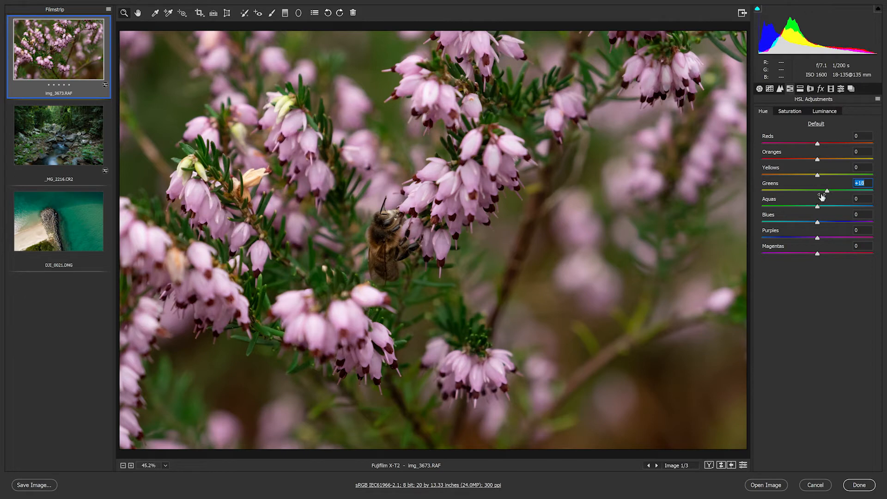
{"action": "mouse_move", "coordinate": [826, 191]}
{"action": "left_mouse_down"}
{"action": "mouse_move", "coordinate": [814, 193]}
{"action": "mouse_move", "coordinate": [823, 193]}
{"action": "left_mouse_up"}
Step: Select the forest stream photo and set its Greens hue to -1
{"action": "left_click", "coordinate": [98, 141]}
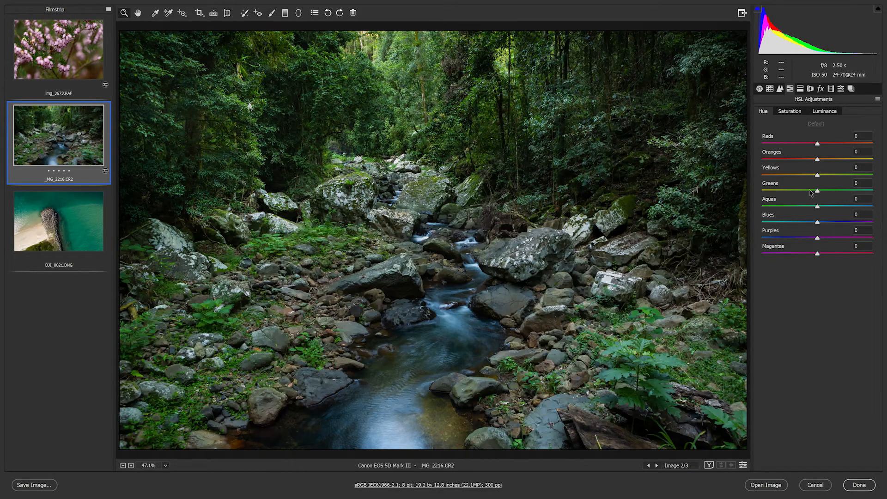
{"action": "mouse_move", "coordinate": [817, 191]}
{"action": "left_mouse_down"}
{"action": "mouse_move", "coordinate": [770, 193]}
{"action": "mouse_move", "coordinate": [852, 191]}
{"action": "mouse_move", "coordinate": [748, 195]}
{"action": "mouse_move", "coordinate": [818, 193]}
{"action": "left_mouse_up"}
Step: Select the aerial coast photo DJI_0021.DNG, try its Aquas hue at -89, and set it to +51
{"action": "left_click", "coordinate": [86, 216]}
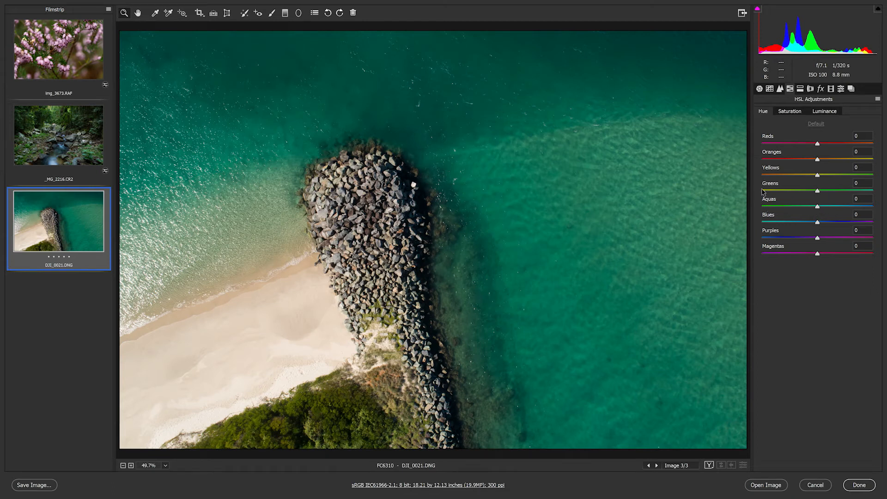
{"action": "left_click_drag", "start_coordinate": [817, 206], "coordinate": [774, 207]}
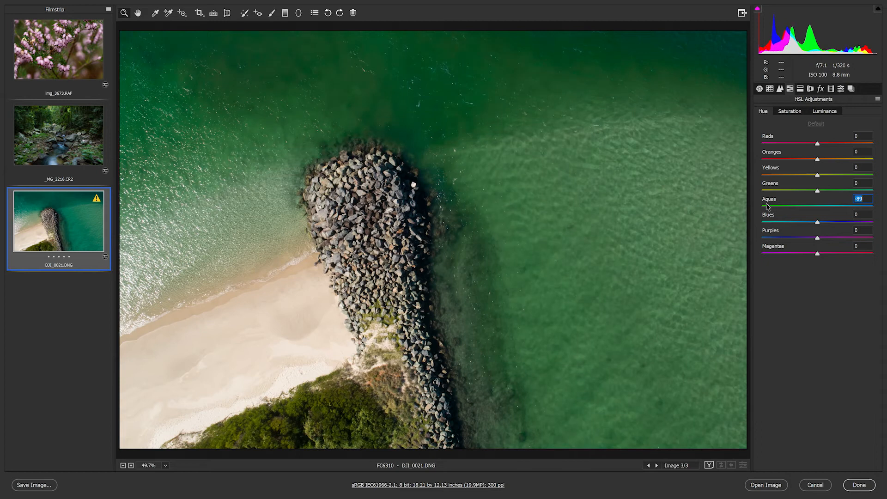
{"action": "left_click_drag", "start_coordinate": [772, 207], "coordinate": [817, 208]}
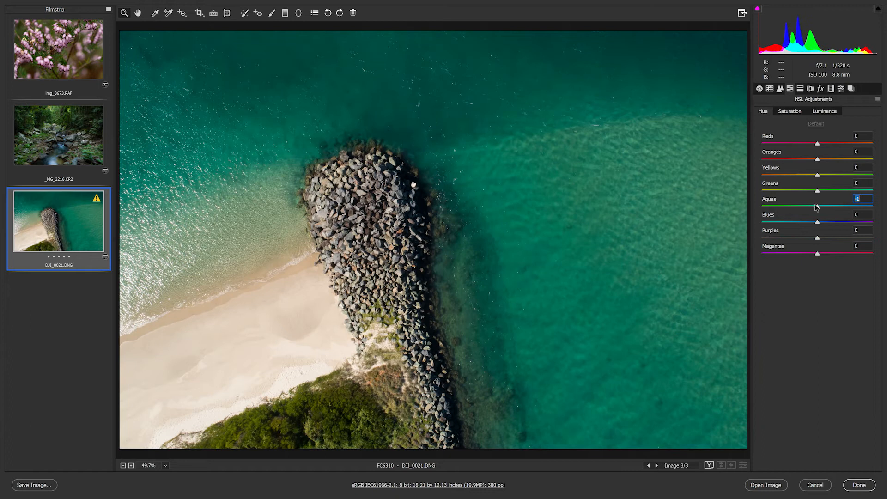
{"action": "left_click", "coordinate": [810, 125]}
{"action": "key", "text": "Up"}
{"action": "left_click_drag", "start_coordinate": [824, 209], "coordinate": [827, 209]}
{"action": "left_click_drag", "start_coordinate": [821, 208], "coordinate": [845, 213]}
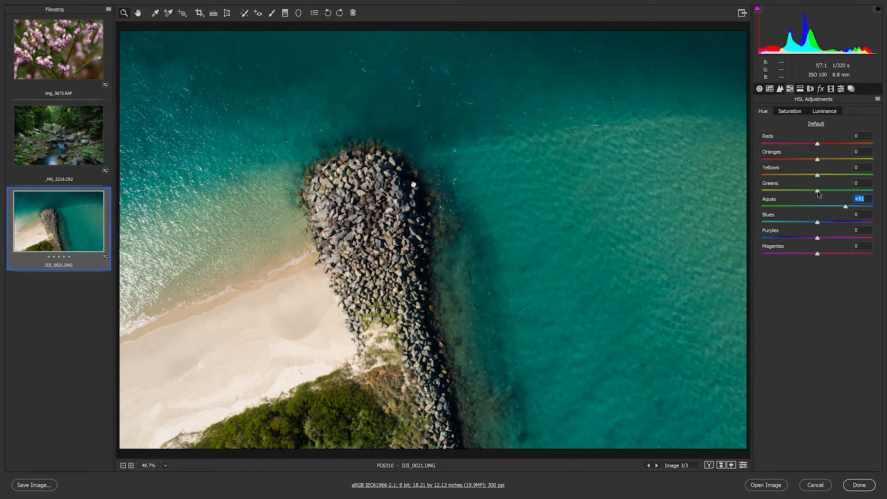
Step: Try the aerial photo's Greens hue at +45, set it to +3, and ease the Aquas hue back to a moderate positive value
{"action": "left_click_drag", "start_coordinate": [818, 193], "coordinate": [842, 188]}
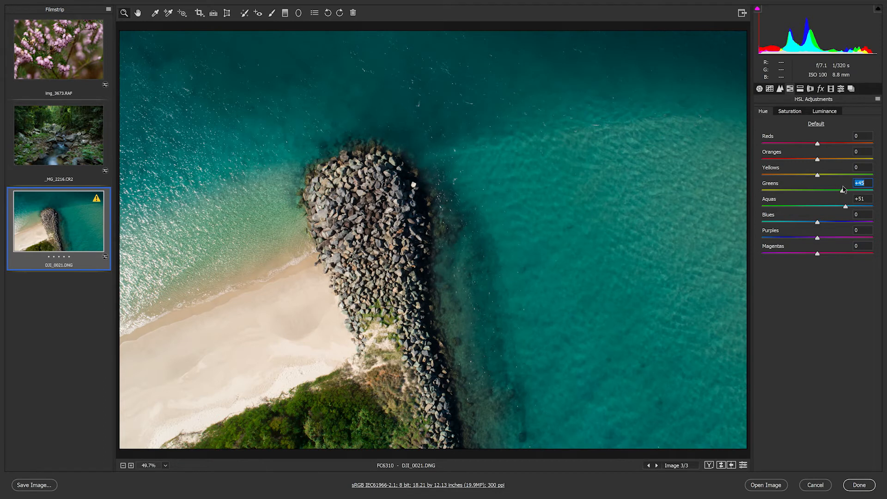
{"action": "left_click_drag", "start_coordinate": [839, 192], "coordinate": [837, 212]}
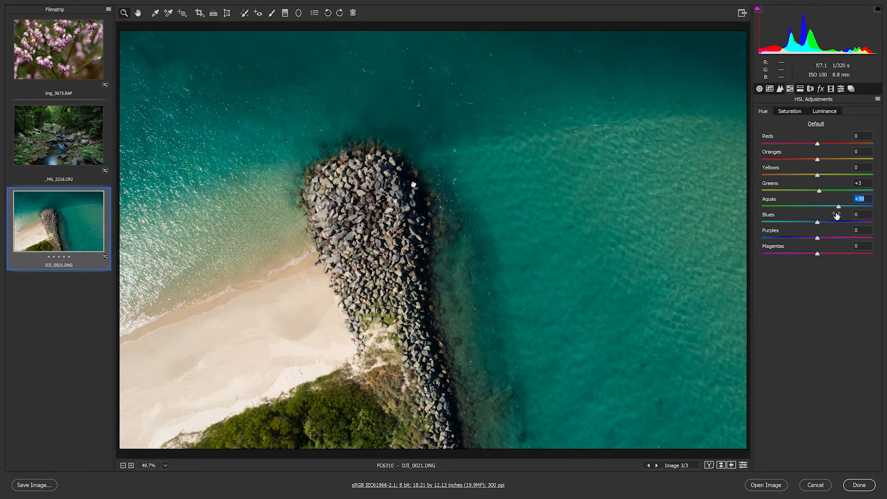
{"action": "left_click_drag", "start_coordinate": [838, 209], "coordinate": [829, 210]}
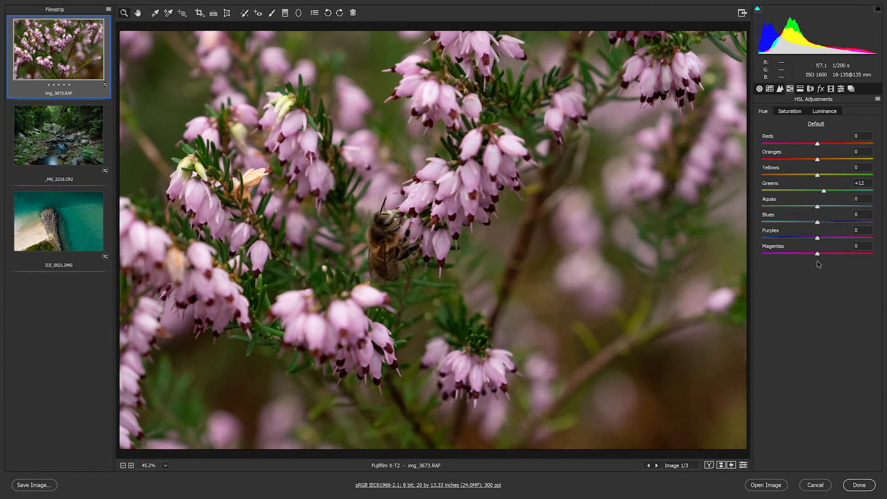
Step: Try the flower photo's Purples hue at +88 and Magentas hue at +83, and reset the hue adjustments to default
{"action": "left_click_drag", "start_coordinate": [817, 239], "coordinate": [816, 238]}
{"action": "left_click_drag", "start_coordinate": [816, 238], "coordinate": [872, 248]}
{"action": "left_click", "coordinate": [772, 254]}
{"action": "left_click_drag", "start_coordinate": [772, 255], "coordinate": [865, 238]}
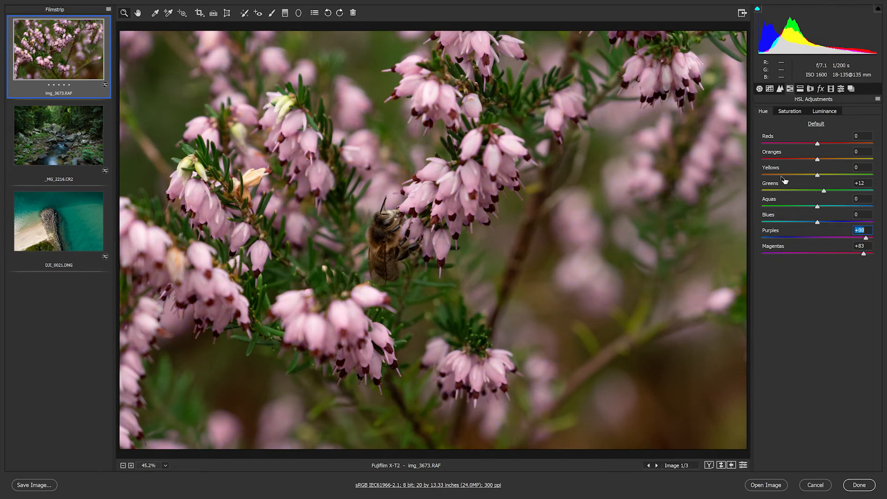
{"action": "left_click", "coordinate": [821, 128]}
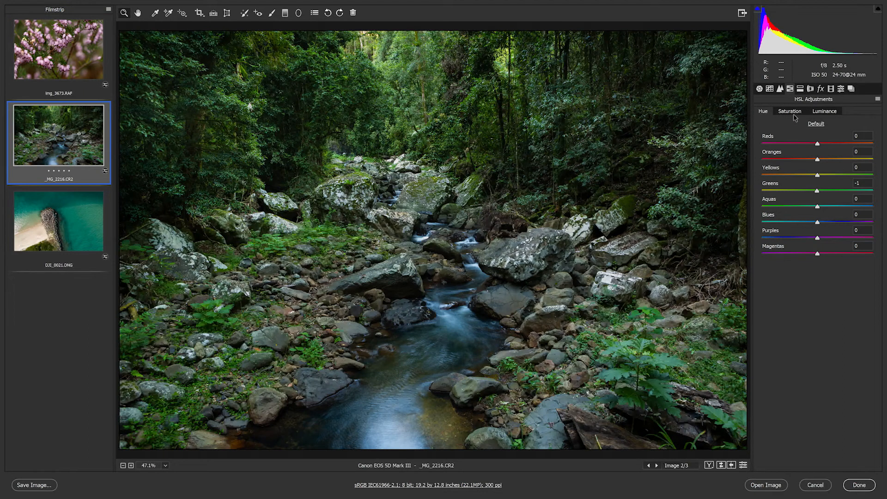
Step: In the forest stream photo's saturation adjustments, set Blues to +2 and Greens to +1
{"action": "left_click", "coordinate": [791, 112]}
{"action": "left_click_drag", "start_coordinate": [827, 191], "coordinate": [818, 192]}
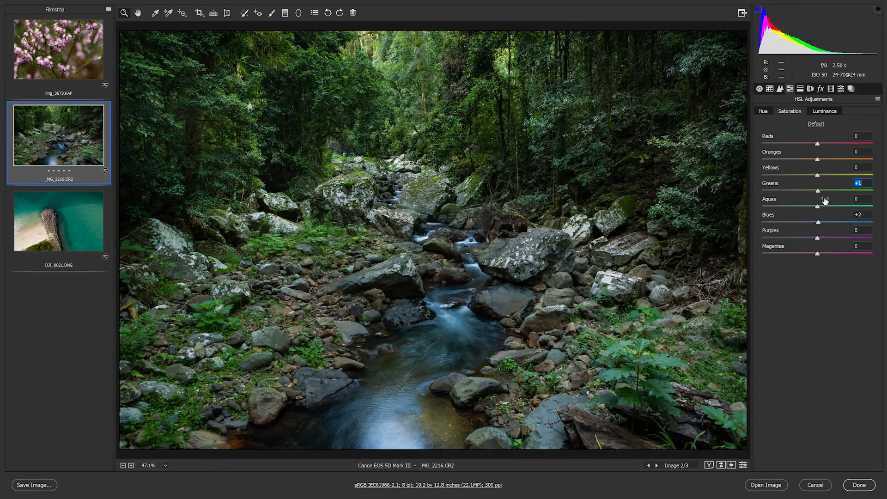
Step: Try the stream photo's Greens saturation at -100, at +79 and at the maximum
{"action": "left_click_drag", "start_coordinate": [817, 190], "coordinate": [761, 184]}
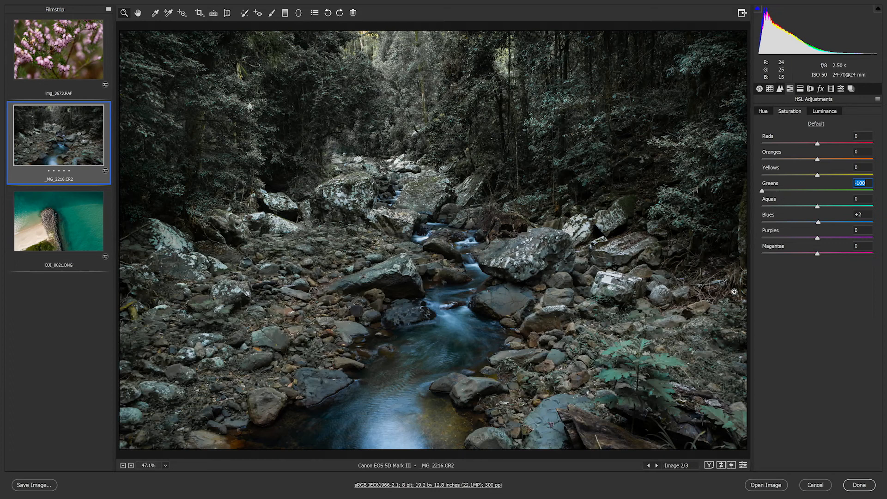
{"action": "left_click", "coordinate": [818, 191]}
{"action": "left_click_drag", "start_coordinate": [821, 192], "coordinate": [861, 194]}
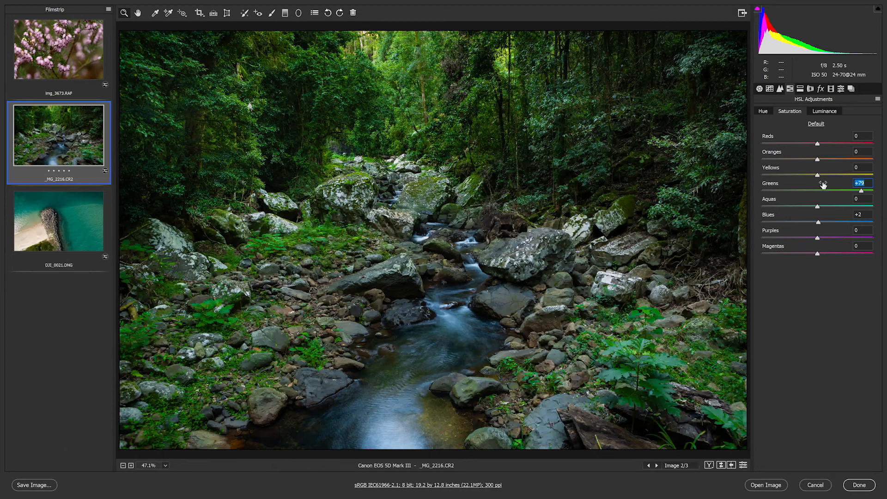
{"action": "left_click_drag", "start_coordinate": [862, 192], "coordinate": [875, 196]}
Step: Set the stream photo's Greens saturation to +10 and raise it slightly further
{"action": "left_click", "coordinate": [822, 190]}
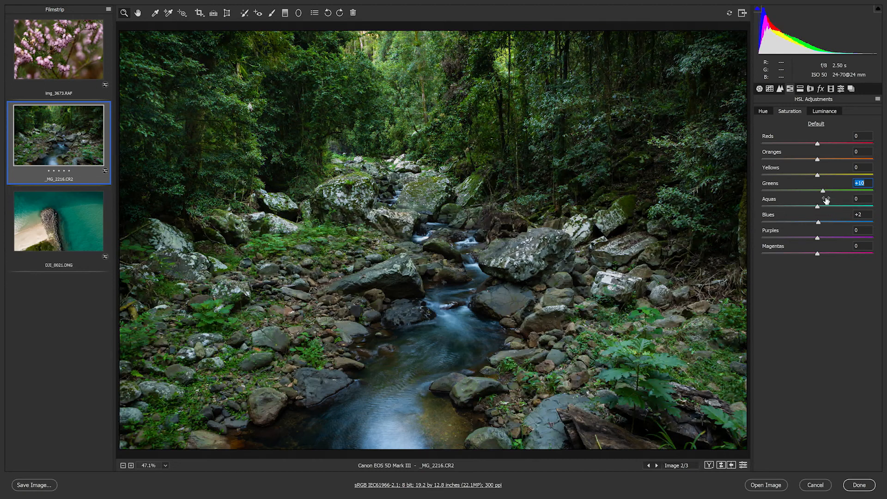
{"action": "left_click", "coordinate": [824, 190]}
{"action": "left_click_drag", "start_coordinate": [825, 190], "coordinate": [826, 190]}
Step: Select the aerial coast photo and set its Aquas luminance to +100
{"action": "left_click", "coordinate": [92, 221]}
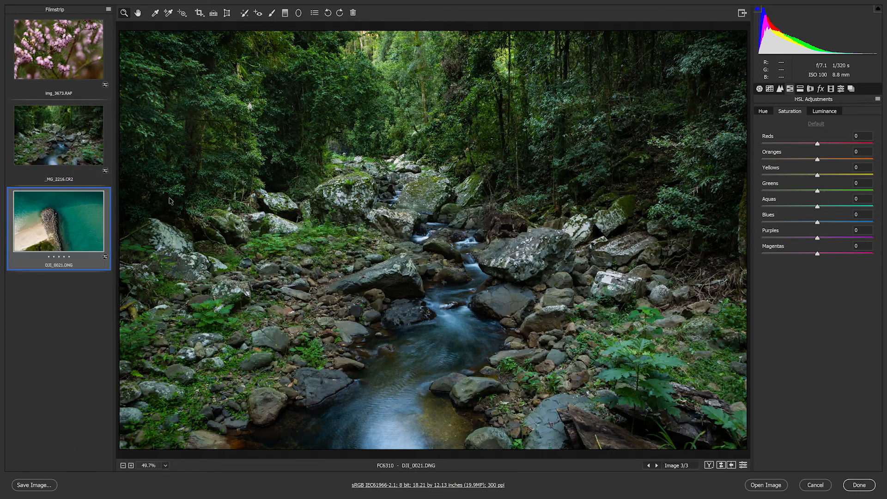
{"action": "left_click", "coordinate": [826, 113]}
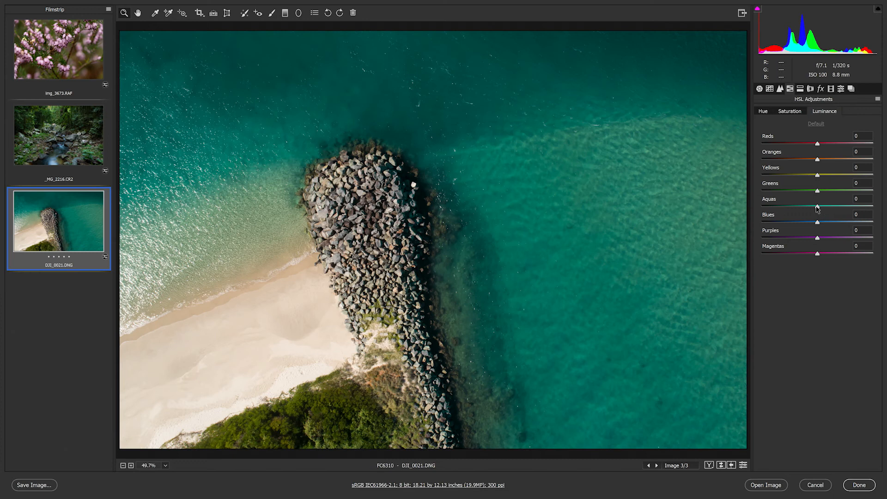
{"action": "left_click_drag", "start_coordinate": [817, 207], "coordinate": [885, 215]}
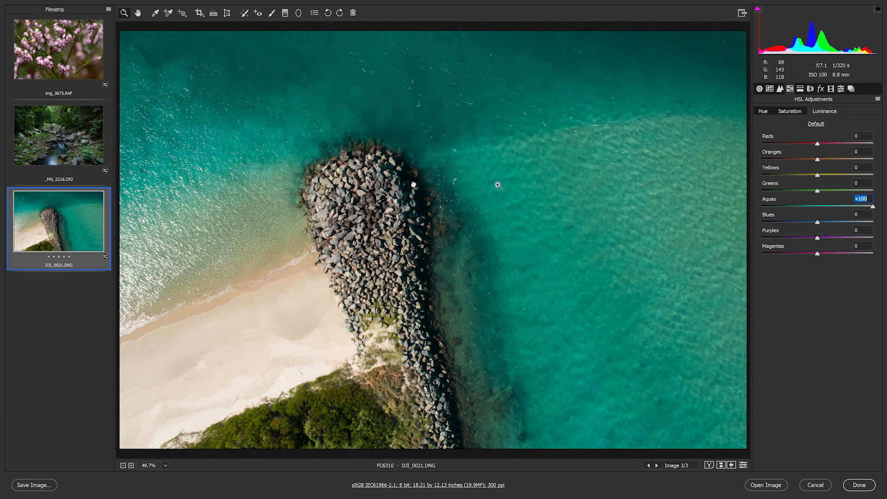
Step: Select the flower photo and lower its Purples and Magentas luminance to -100
{"action": "left_click", "coordinate": [101, 61]}
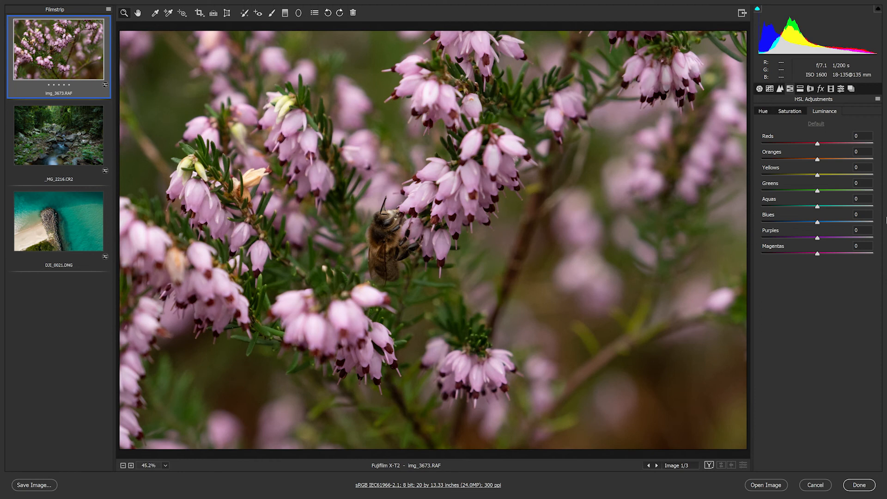
{"action": "left_click_drag", "start_coordinate": [776, 238], "coordinate": [750, 258]}
{"action": "left_click", "coordinate": [773, 254]}
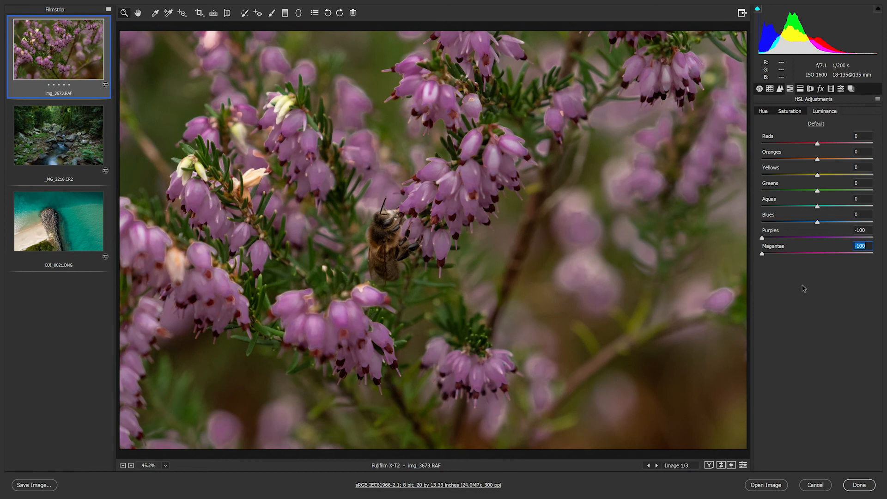
Step: Try the flower photo's Purples and Magentas luminance at +100, and set both to +15
{"action": "left_click", "coordinate": [868, 238]}
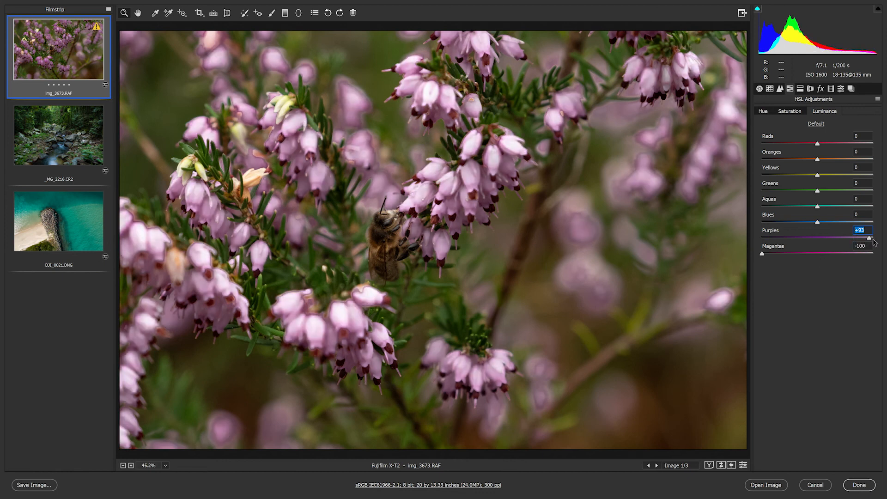
{"action": "left_click", "coordinate": [873, 238]}
{"action": "left_click", "coordinate": [872, 253]}
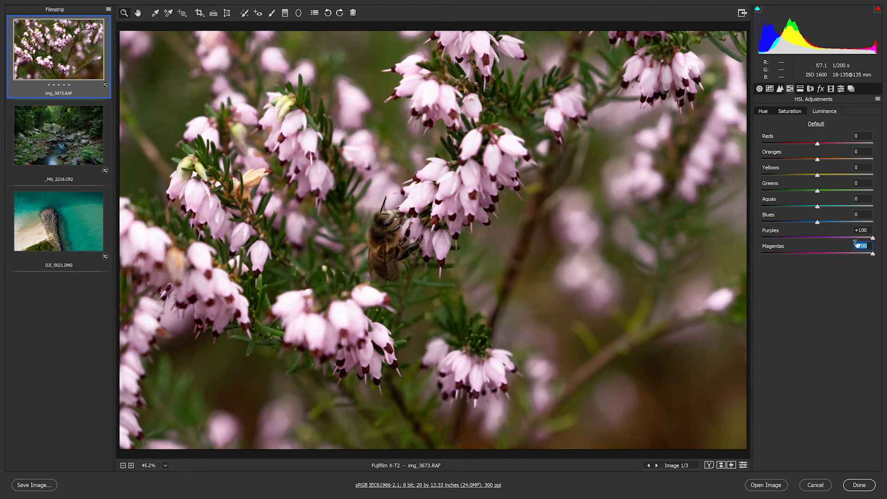
{"action": "left_click", "coordinate": [825, 238]}
{"action": "left_click", "coordinate": [825, 253]}
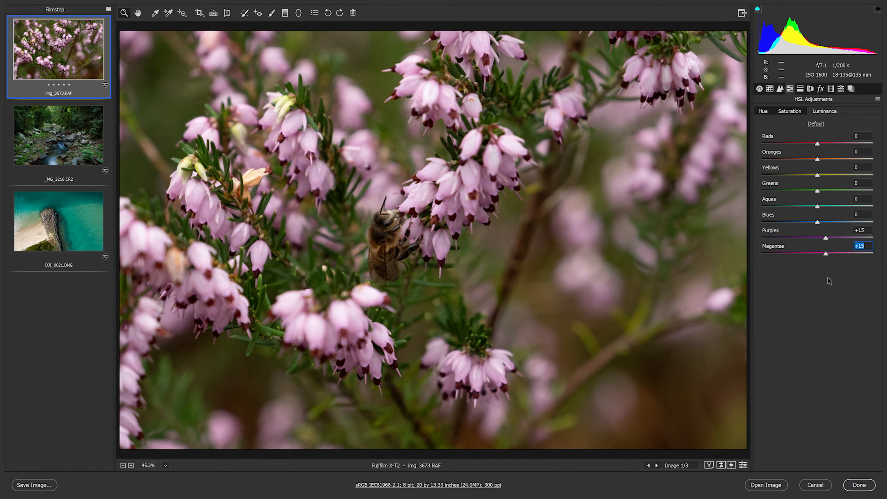